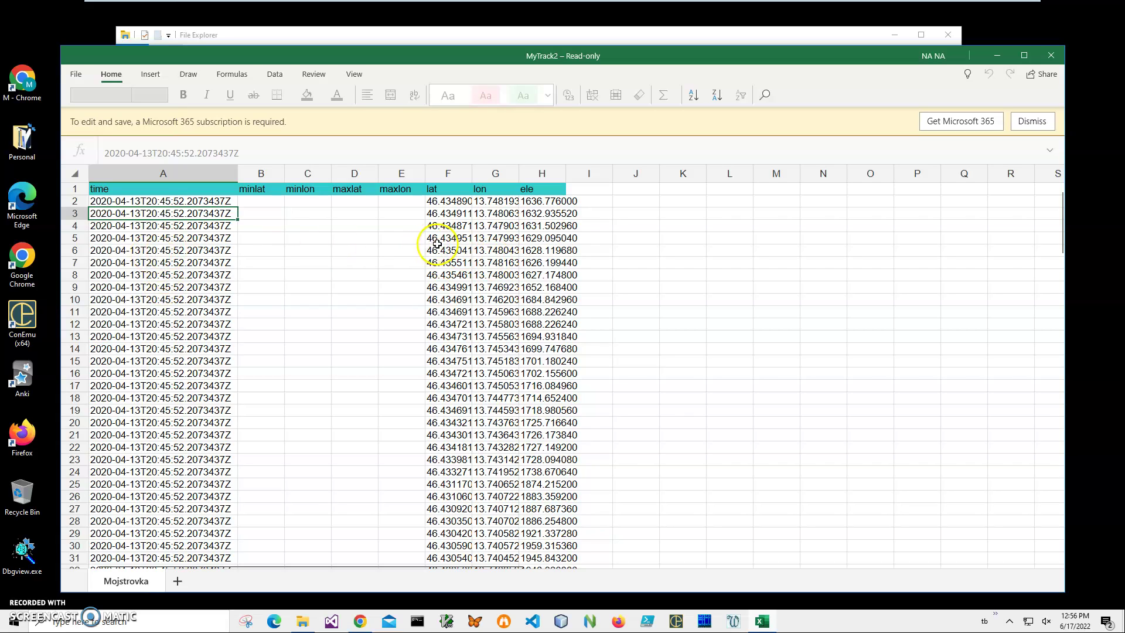
Check the row 5 latitude and longitude values, then close the MyTrack2 workbook and file browser
click(447, 238)
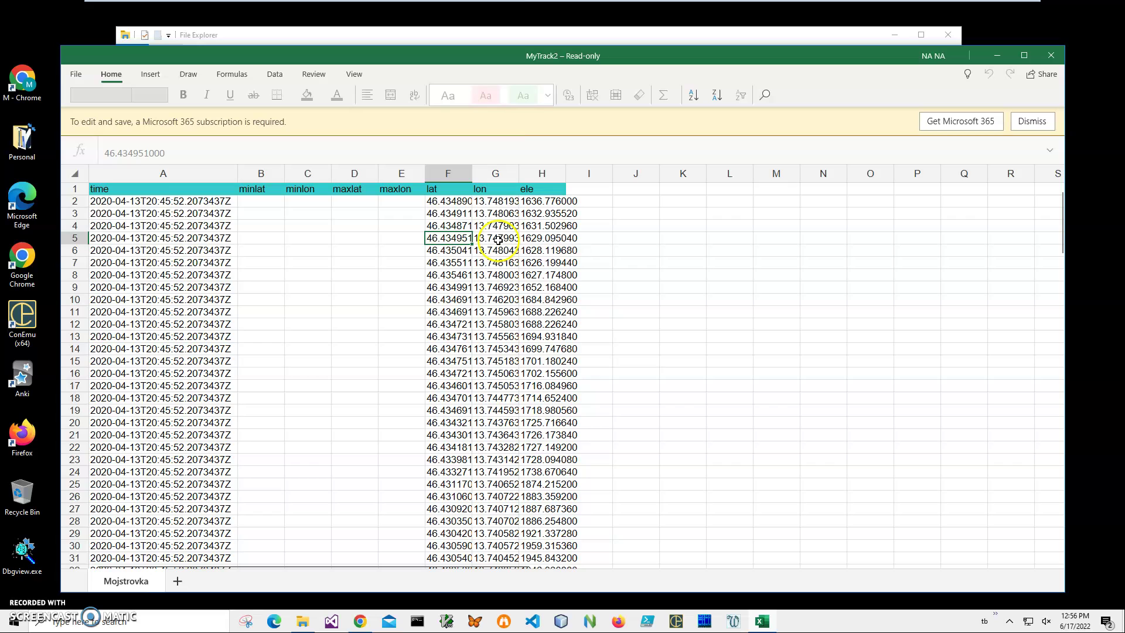
click(497, 238)
click(566, 237)
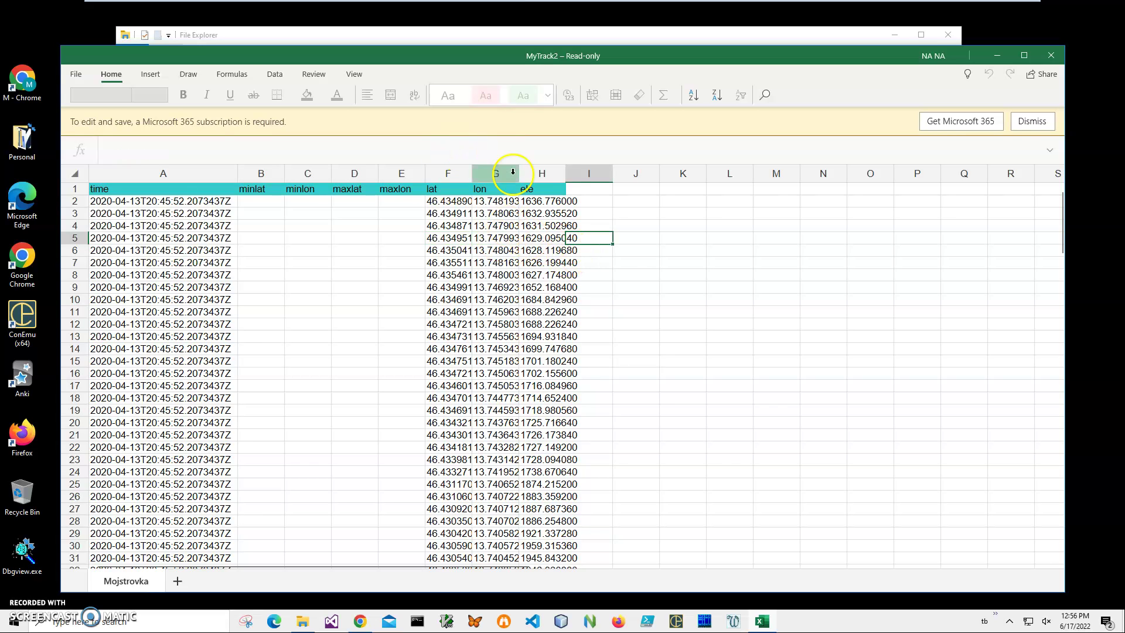
click(1053, 63)
click(948, 35)
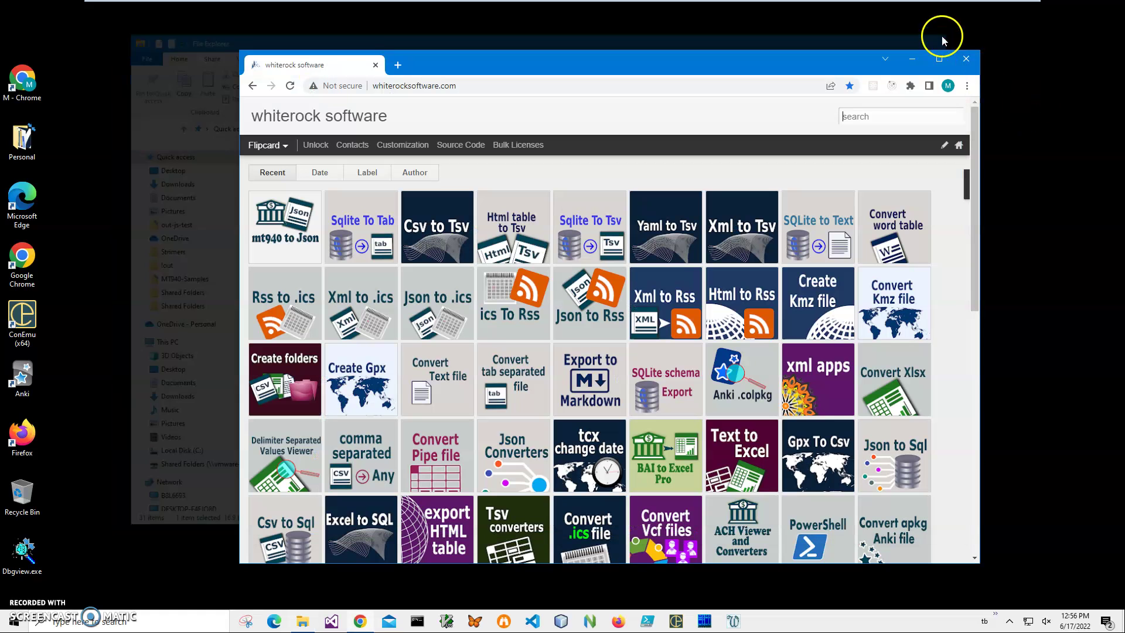
Search the site for kmz and download the Excel To Kmz installer from the Create Kmz file article
drag(780, 60, 721, 50)
click(822, 106)
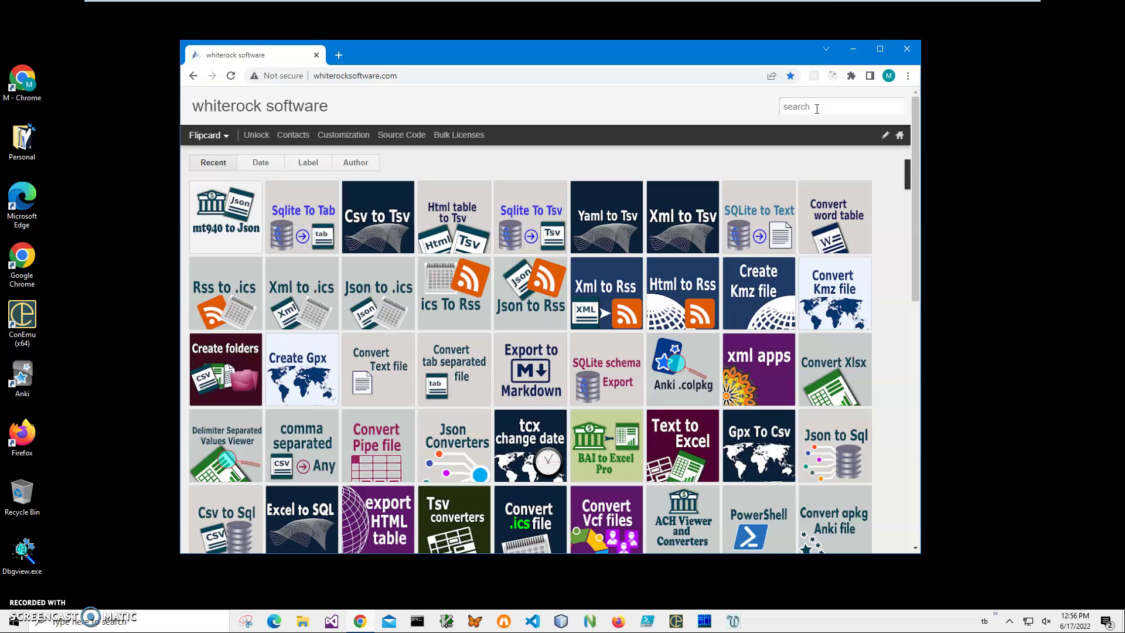
text(kmz)
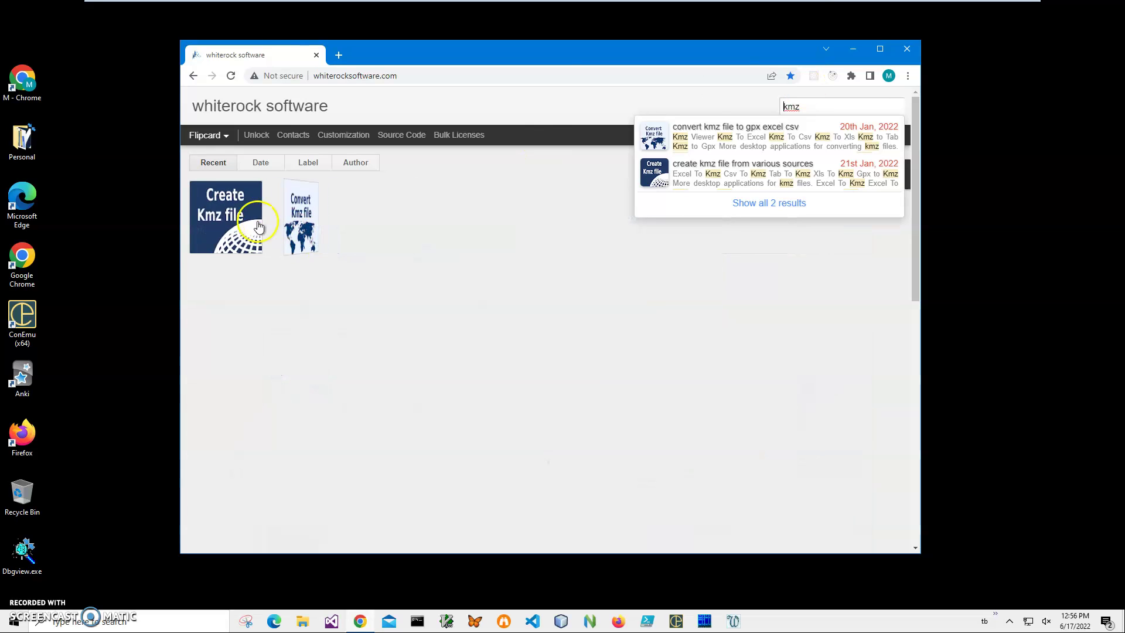
click(227, 215)
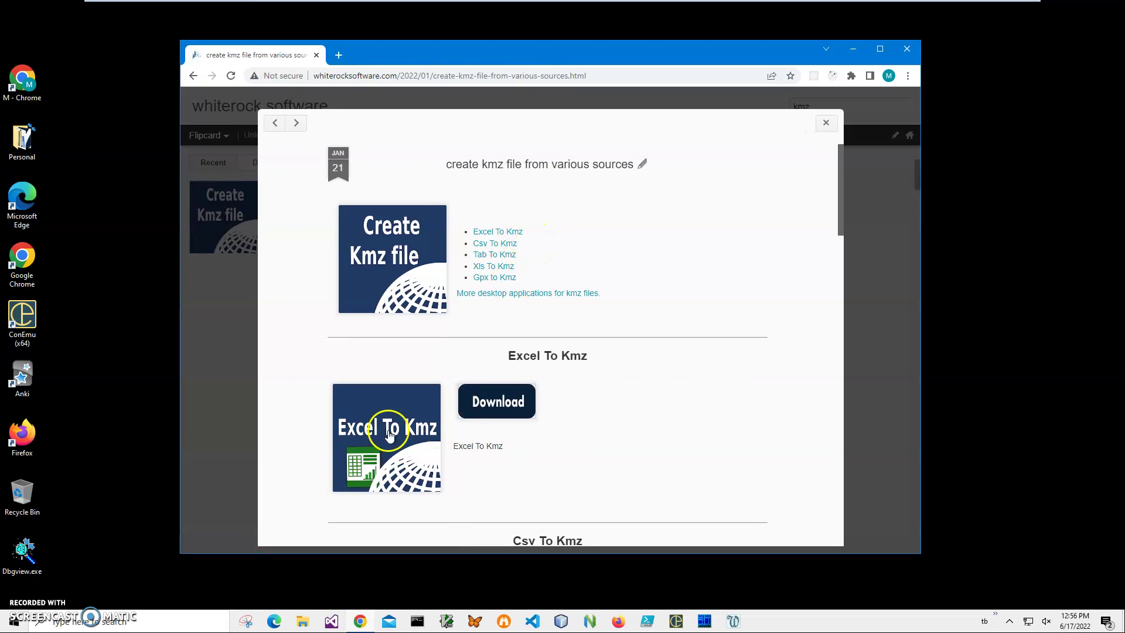
click(486, 409)
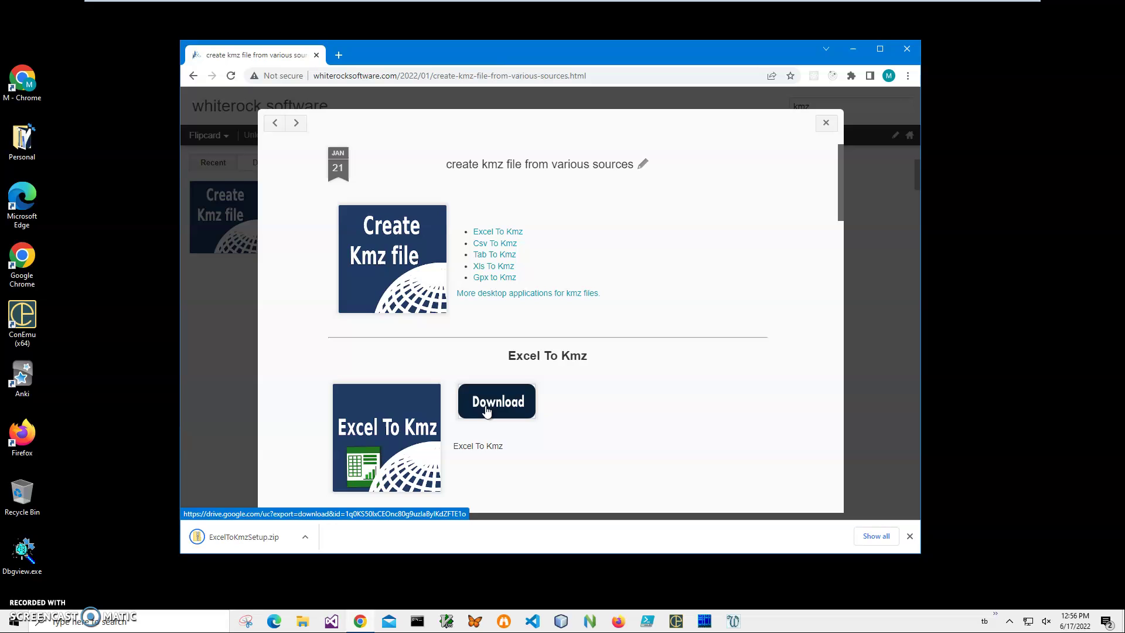
Open the downloaded zip and run ExcelToKmzSetup.msi past the warning via More info and Run anyway
click(252, 536)
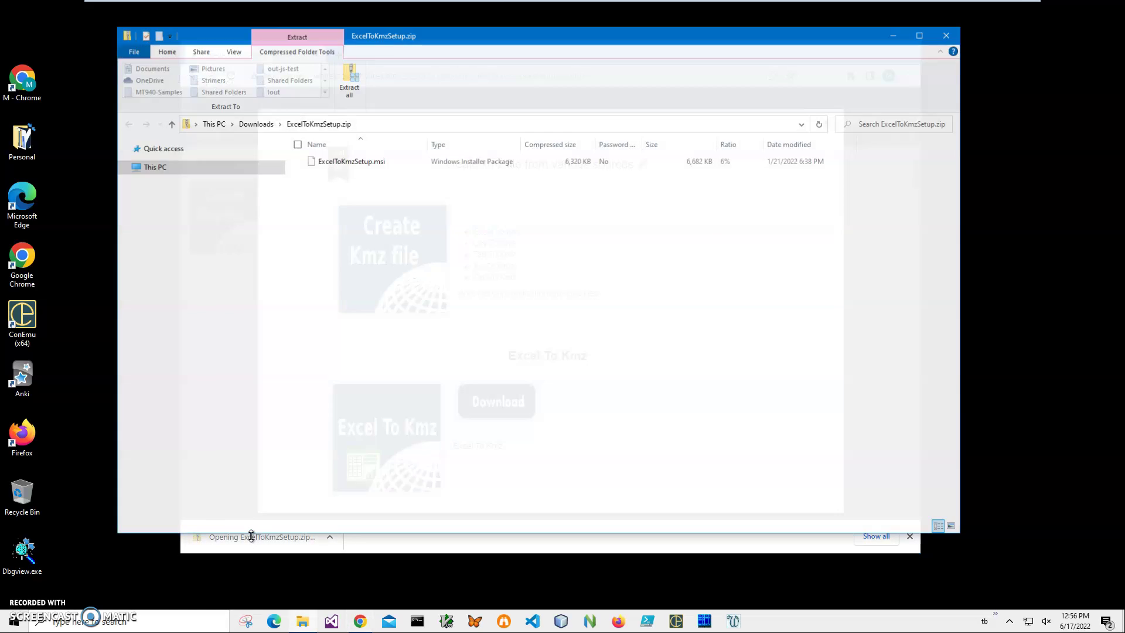
double_click(359, 166)
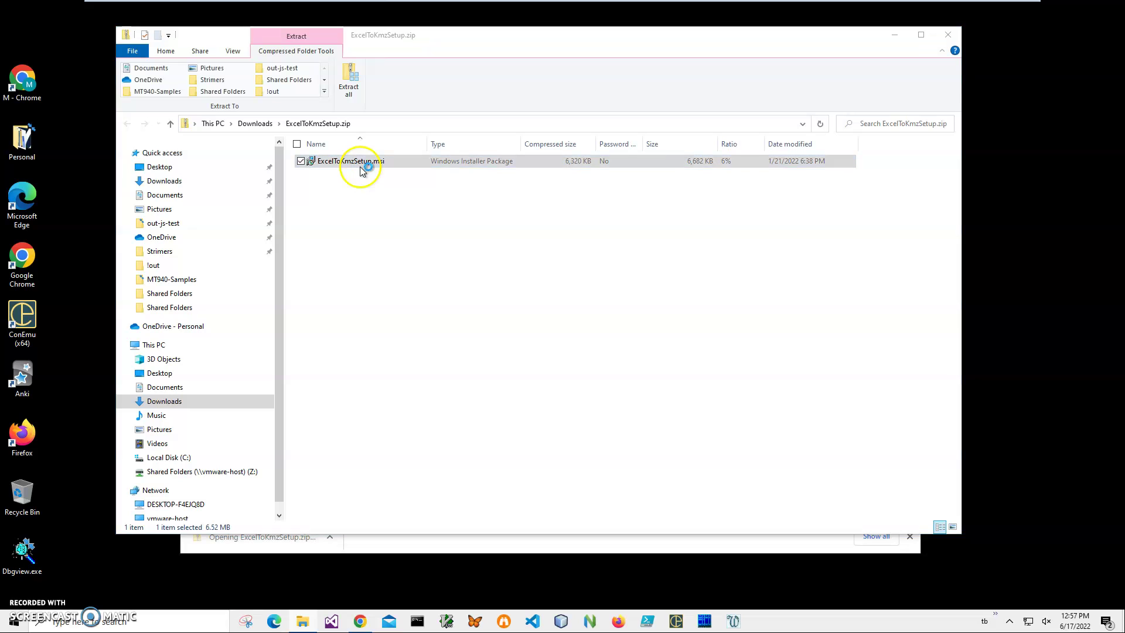
click(451, 230)
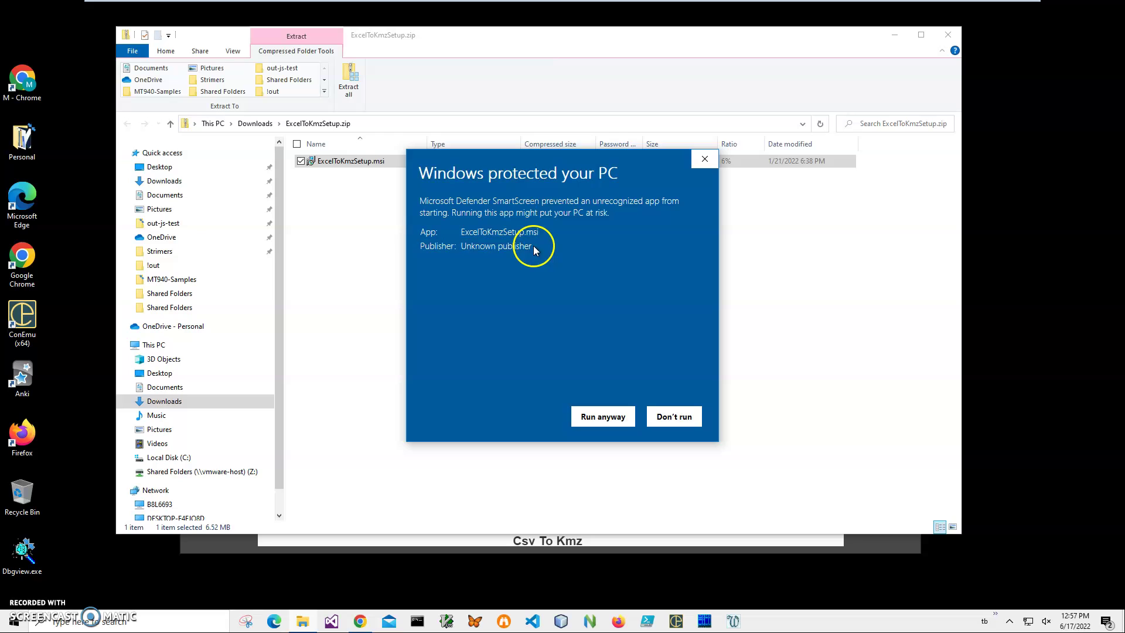
drag(533, 247, 575, 302)
click(409, 249)
click(604, 420)
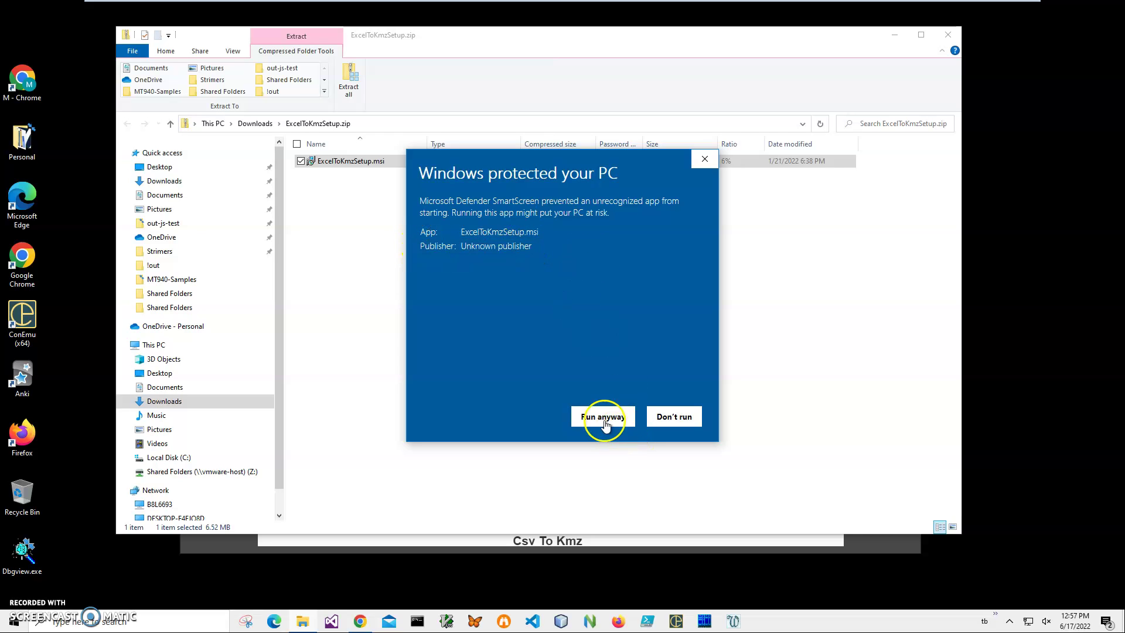
Complete setup with the default folder, approve the admin prompt, finish, and close the windows
click(621, 404)
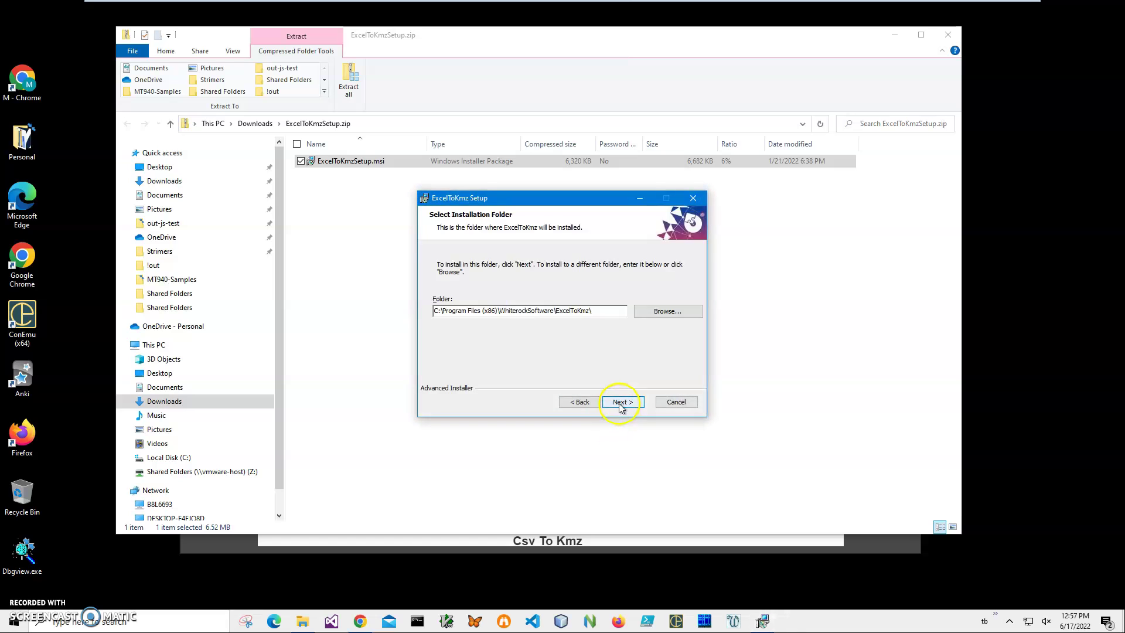
click(621, 404)
click(620, 403)
click(498, 398)
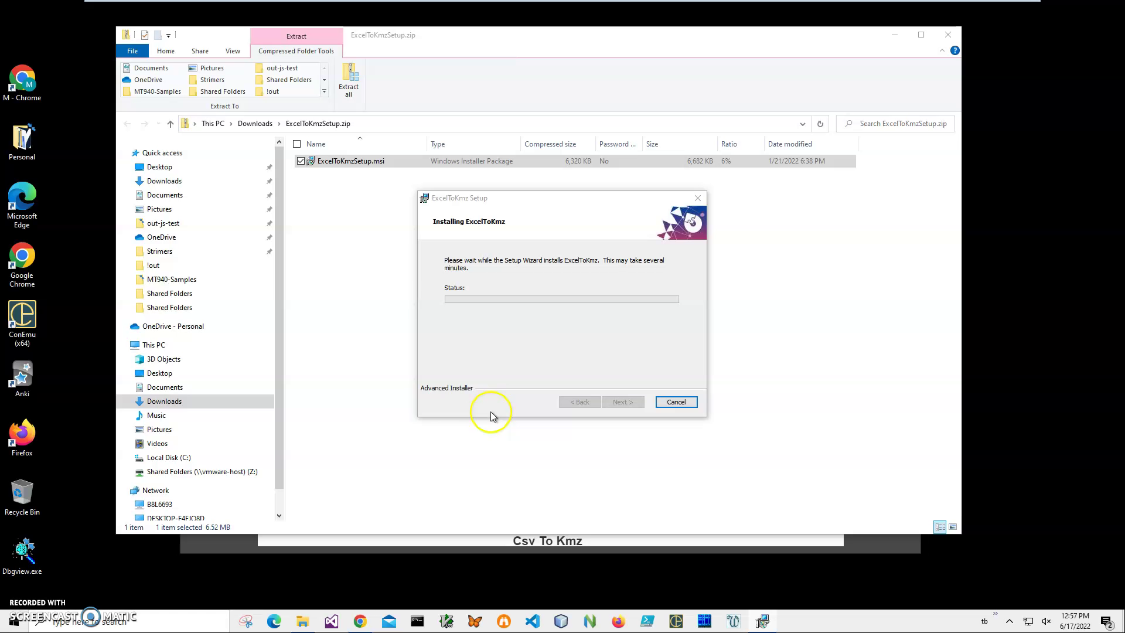
click(620, 402)
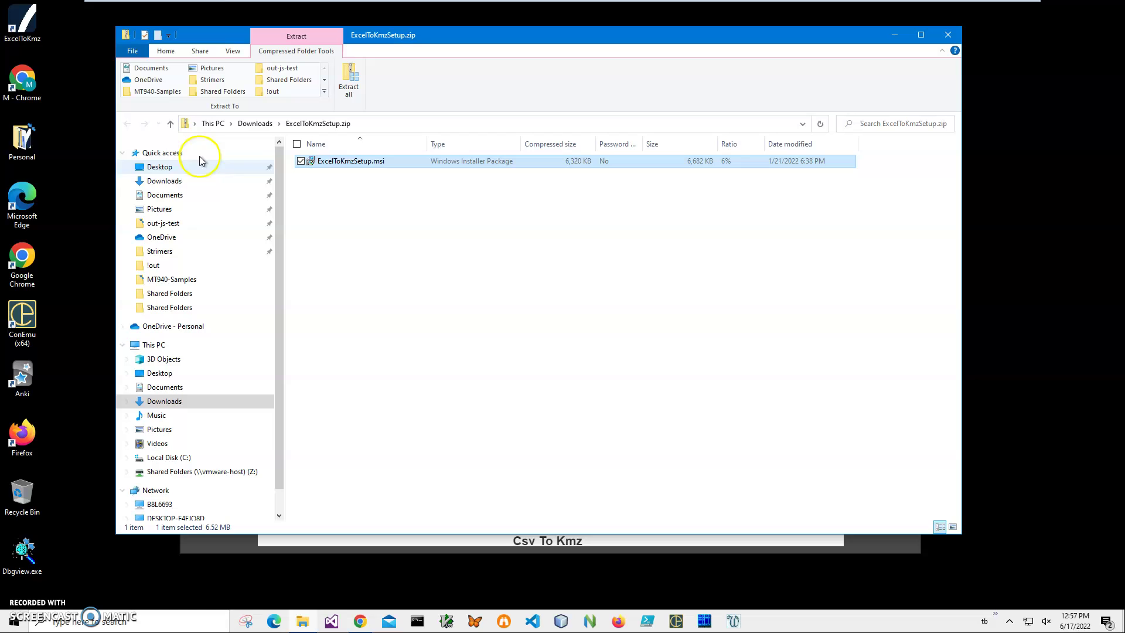
click(10, 32)
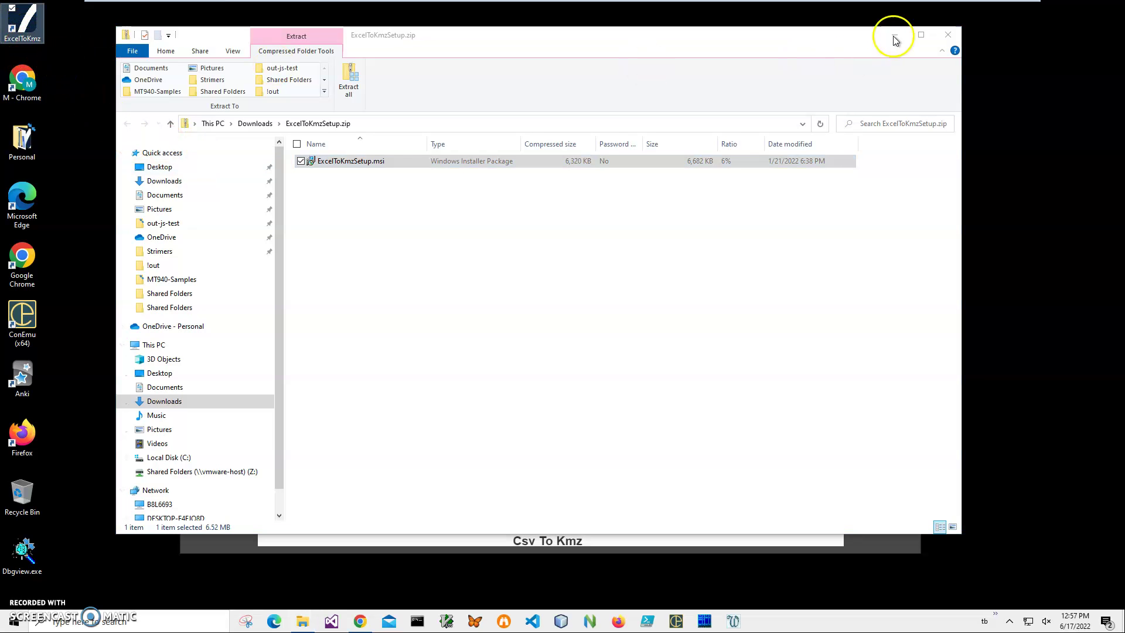
click(947, 35)
Launch Excel to Kmz from the desktop shortcut and load MyTrack2.xlsx as the input file
click(908, 44)
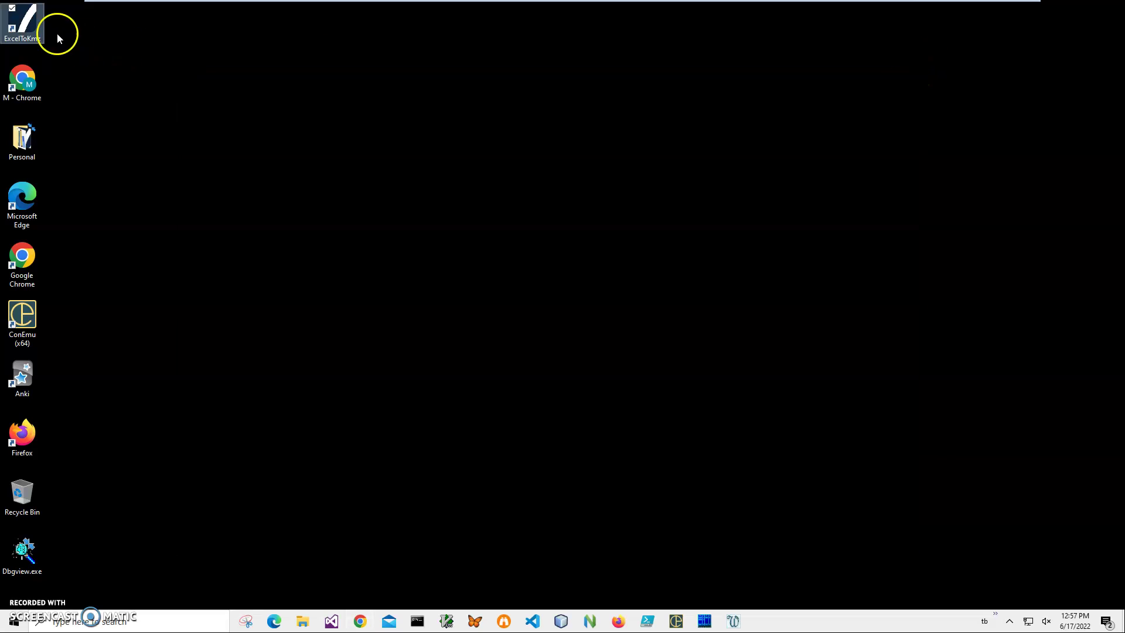
double_click(24, 24)
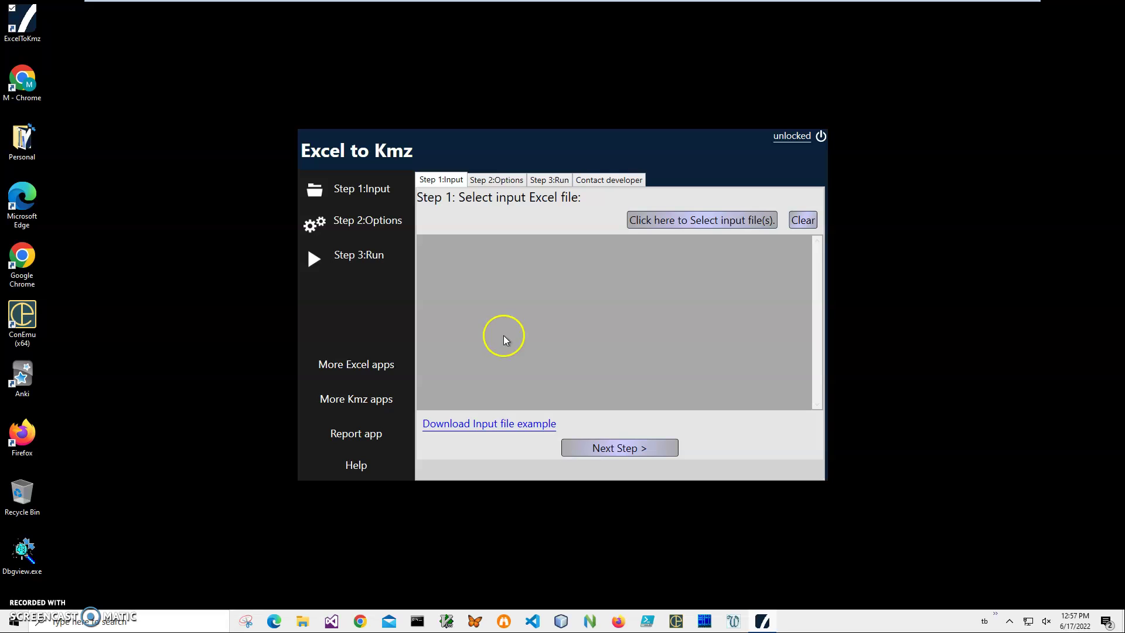
click(671, 220)
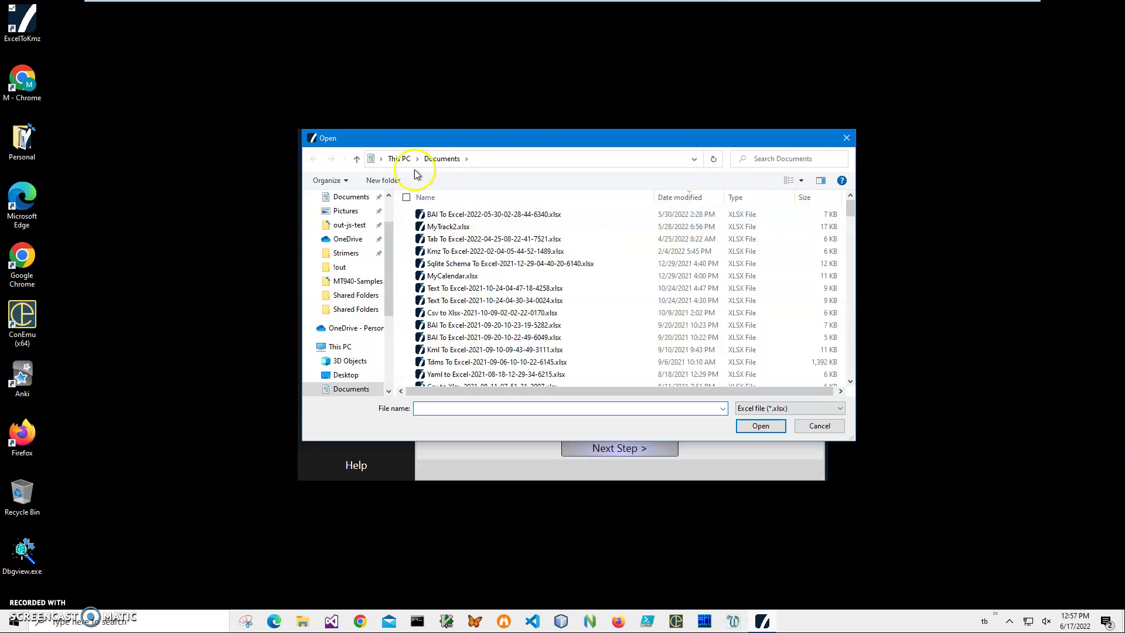
click(446, 226)
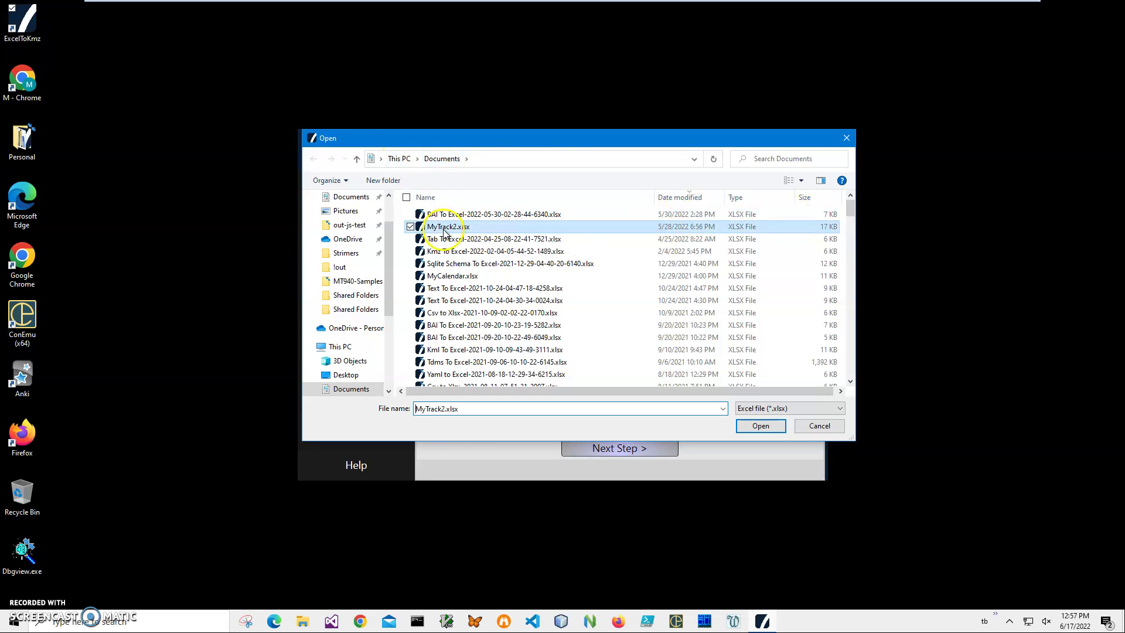
click(761, 426)
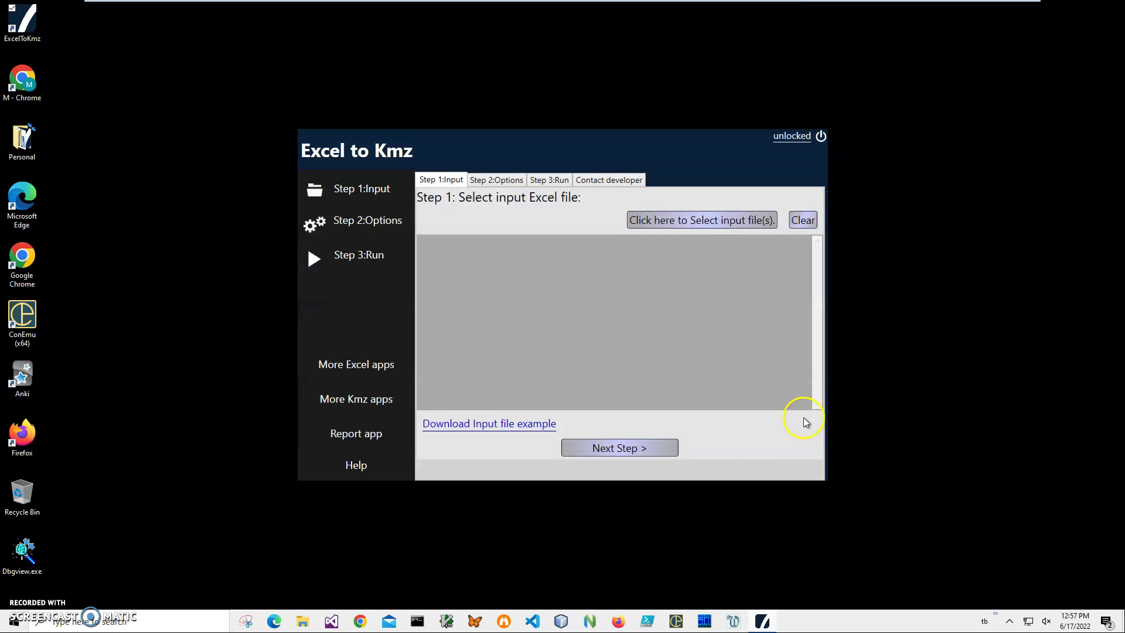
In Step 2 Options, map Latitude=lat, Longitude=lon, Altitude=ele, Time=time, and continue to Next Step
click(627, 458)
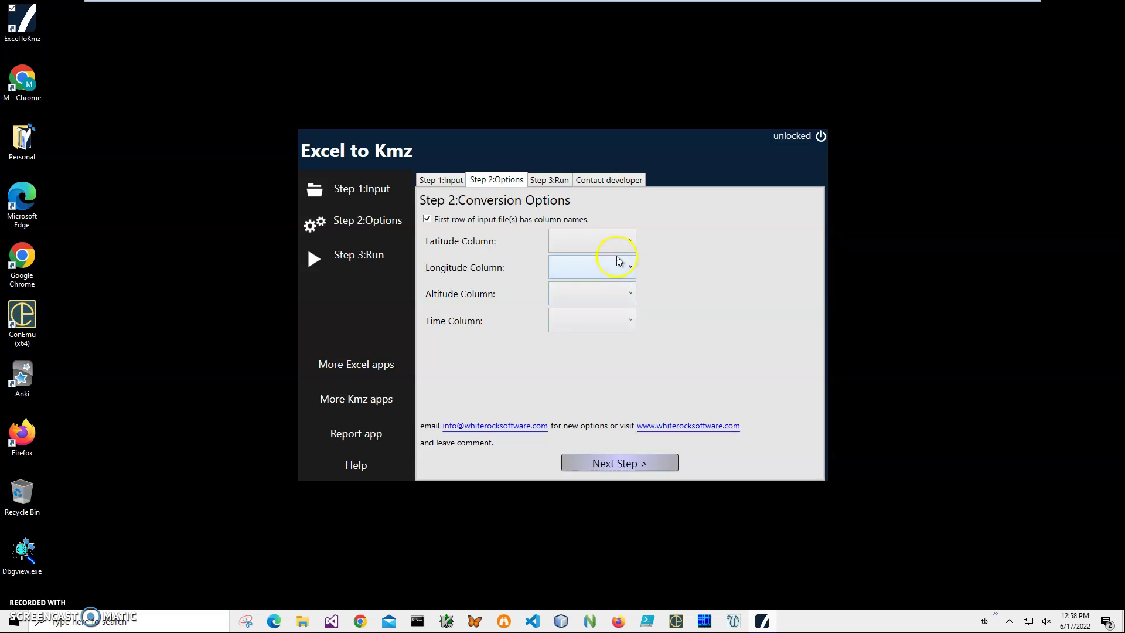
click(593, 245)
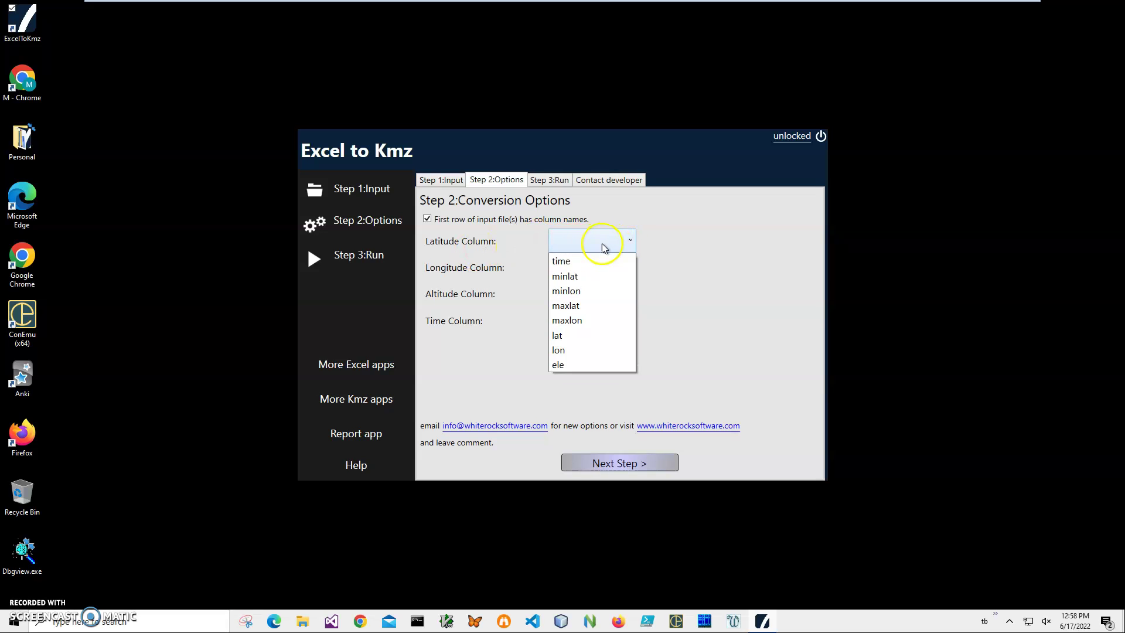
click(573, 338)
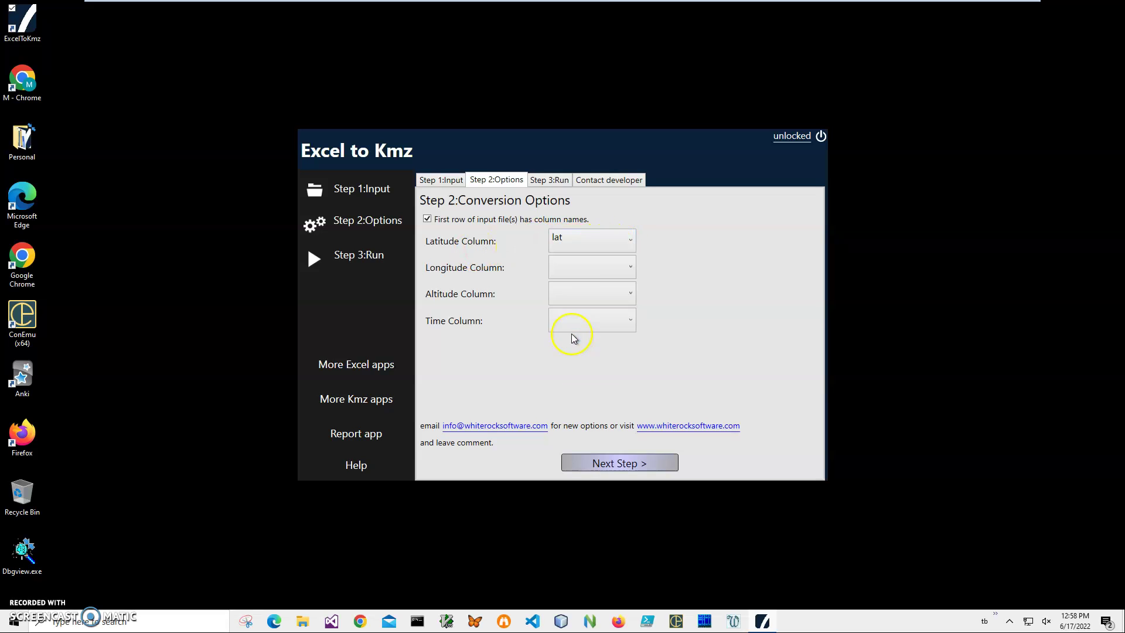
click(593, 269)
click(581, 377)
click(585, 296)
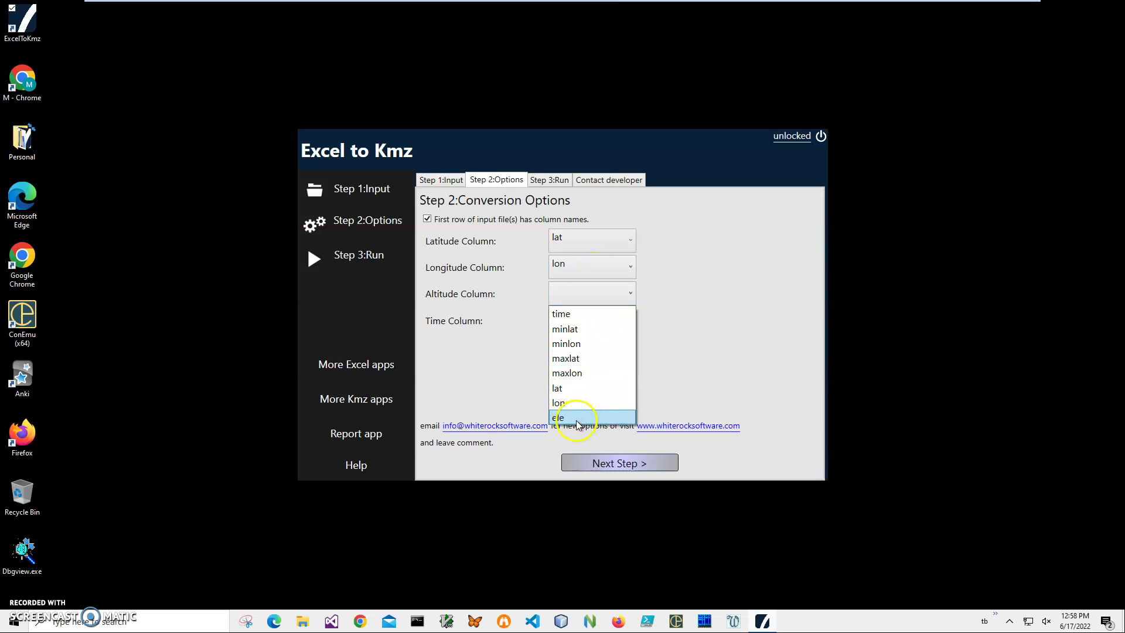
click(573, 420)
click(580, 324)
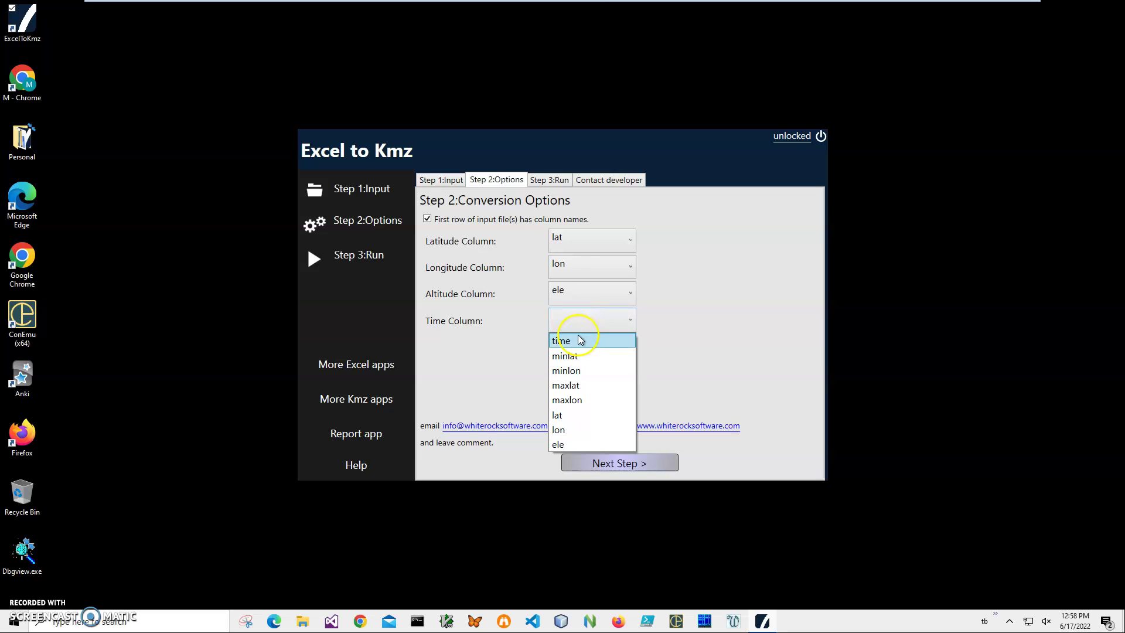
click(579, 339)
click(632, 465)
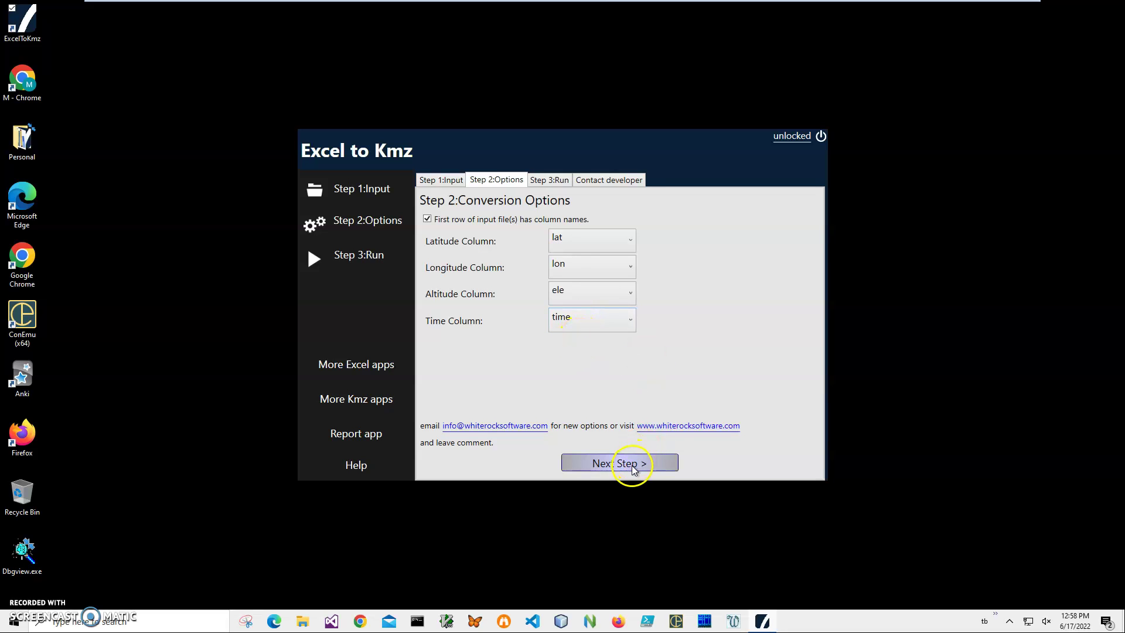
Run the conversion, save it as 'Excel to Kmz.kmz' without the date-time stamp, and exit
click(759, 218)
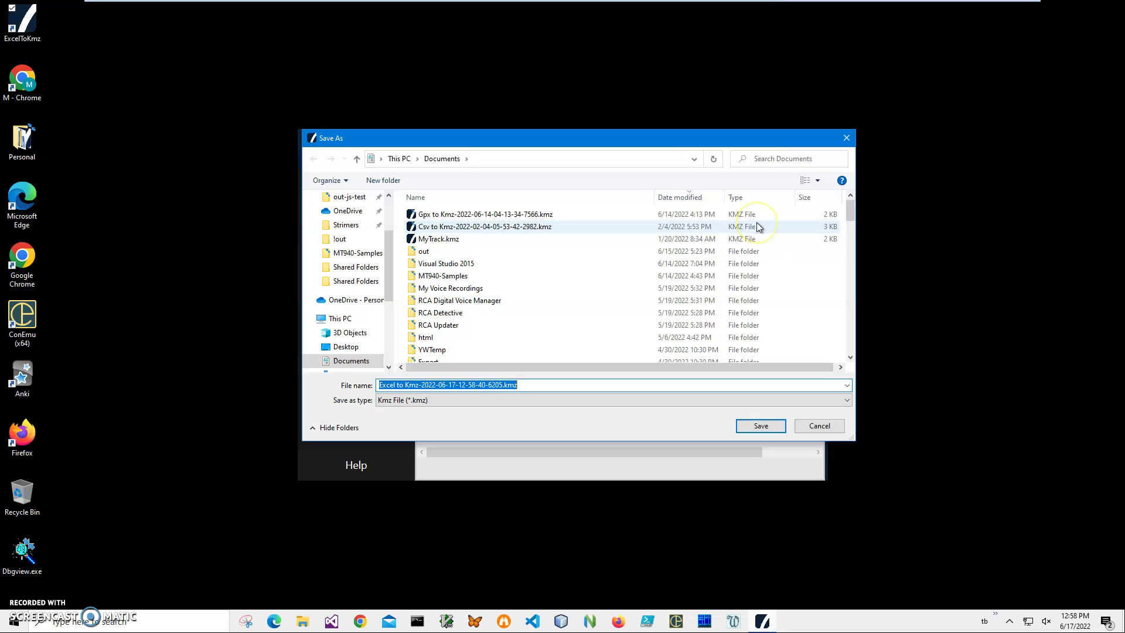
click(502, 385)
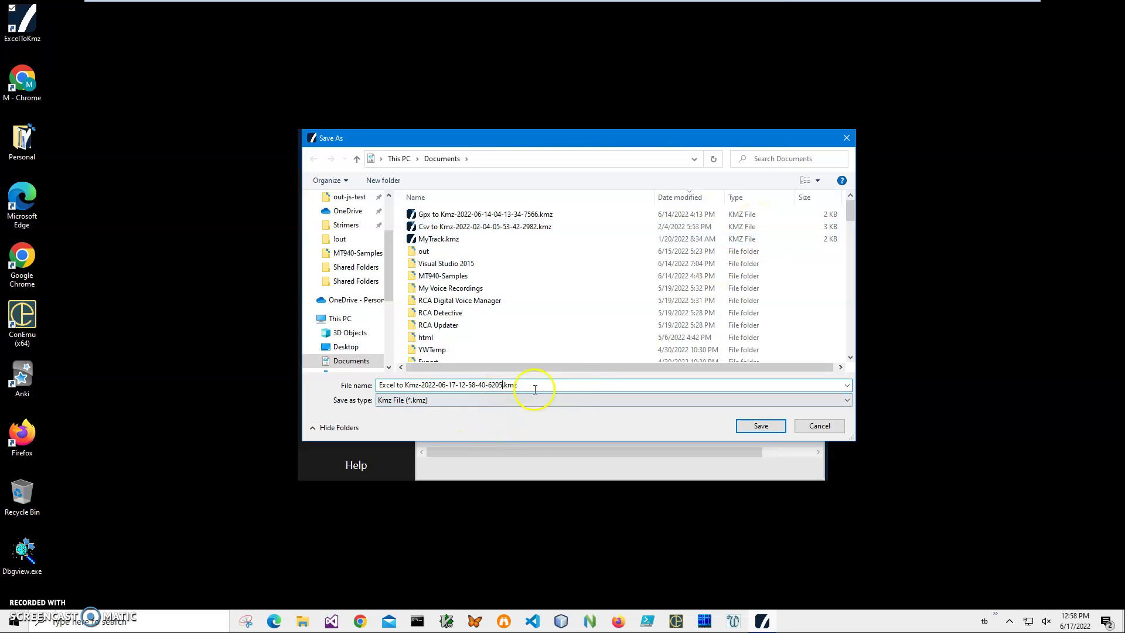
key(shift+Home)
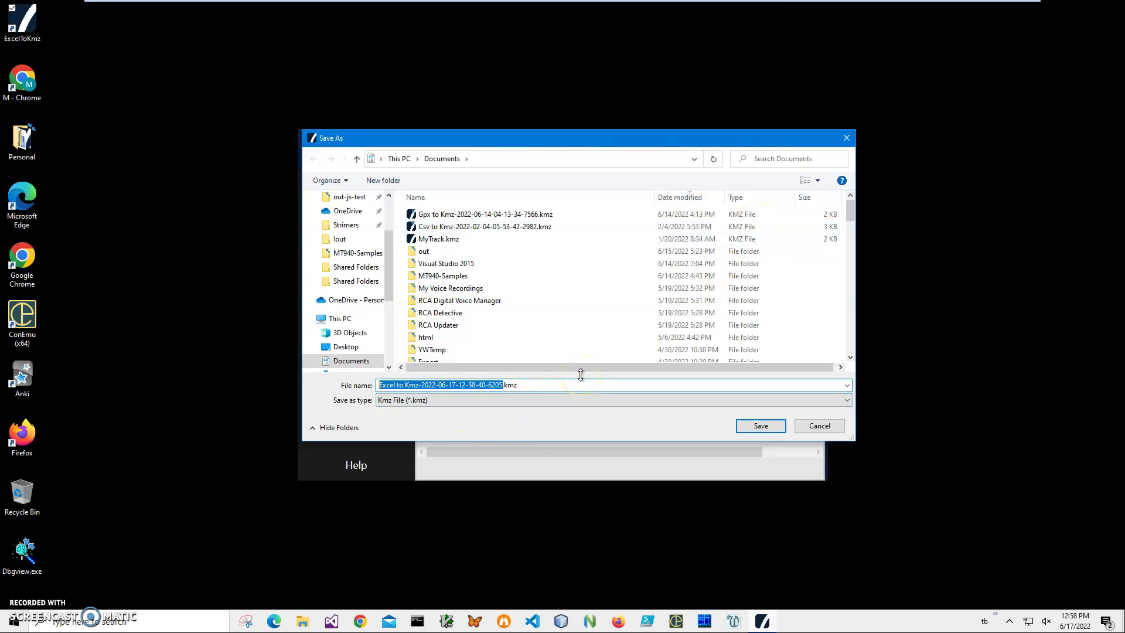
key(ctrl+shift+Right)
key(Delete)
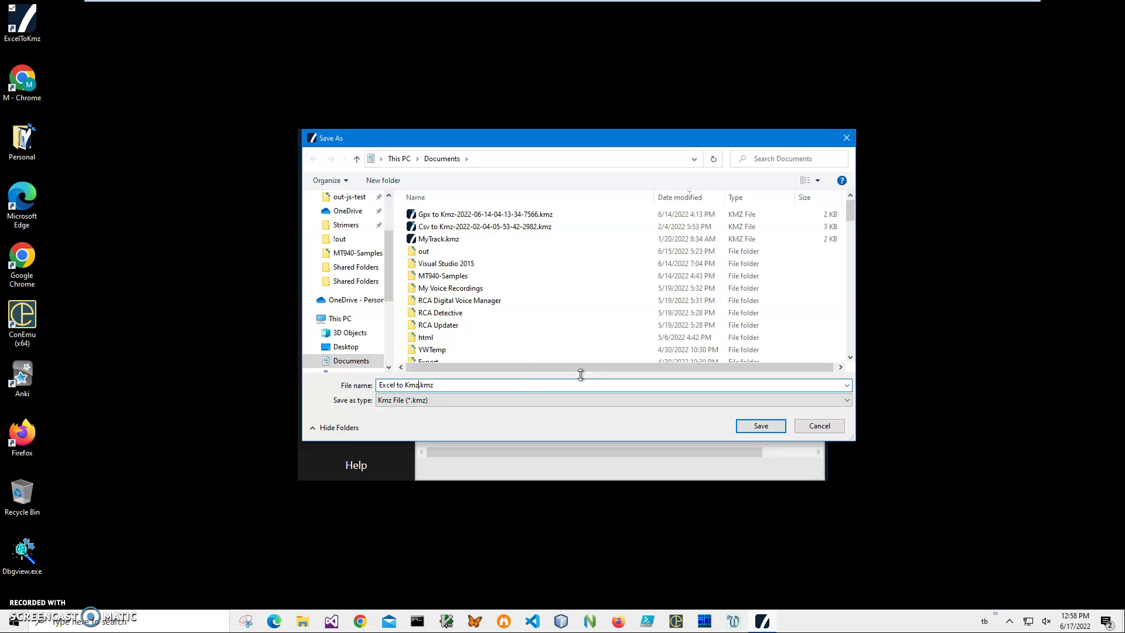
click(760, 425)
click(821, 136)
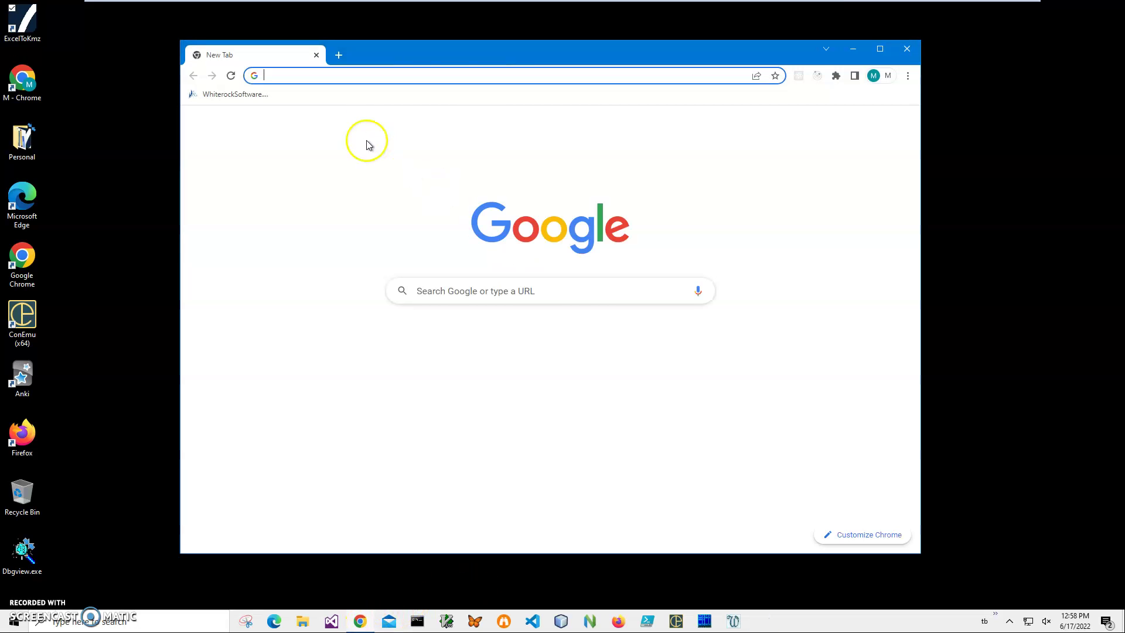
Open the Untitled map in My Maps and delete its old GPX layer
text(mym)
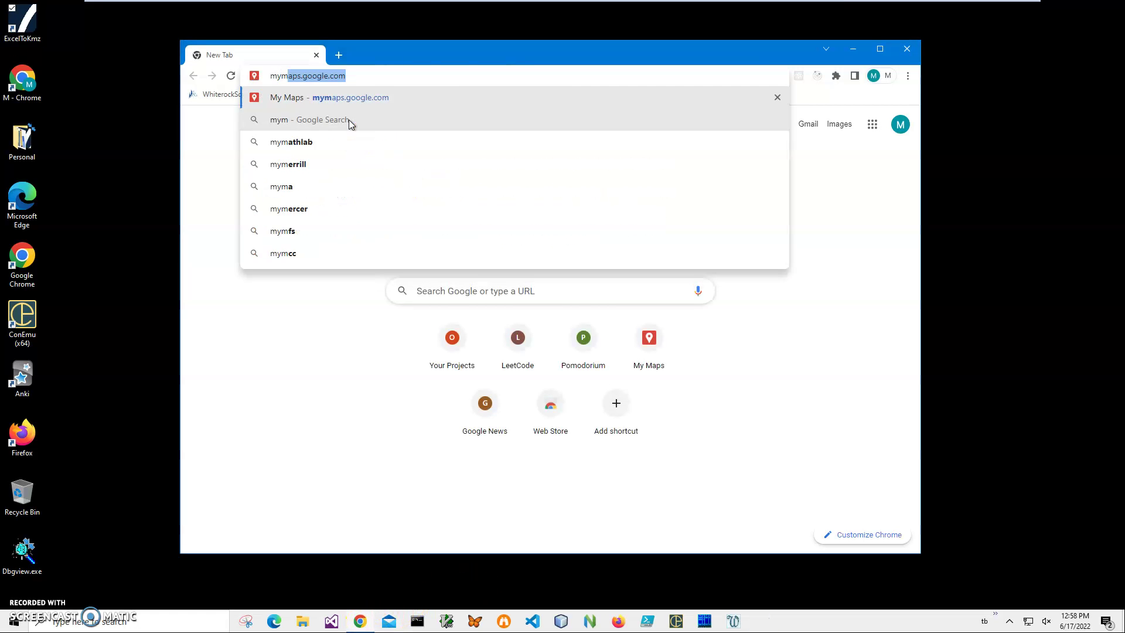
key(Return)
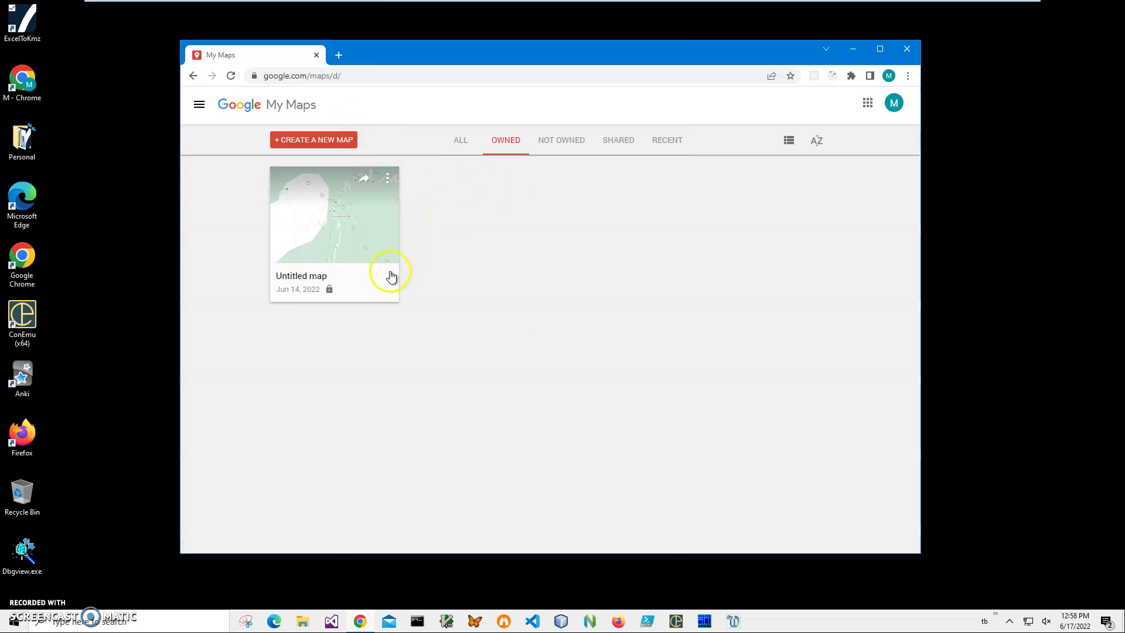
click(305, 283)
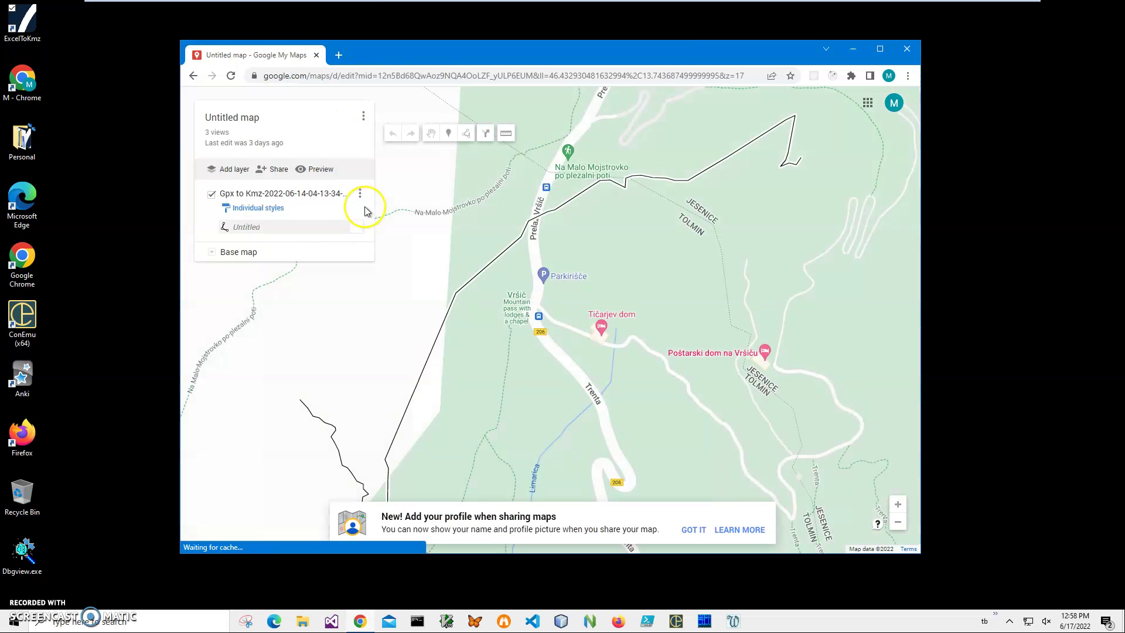
click(360, 201)
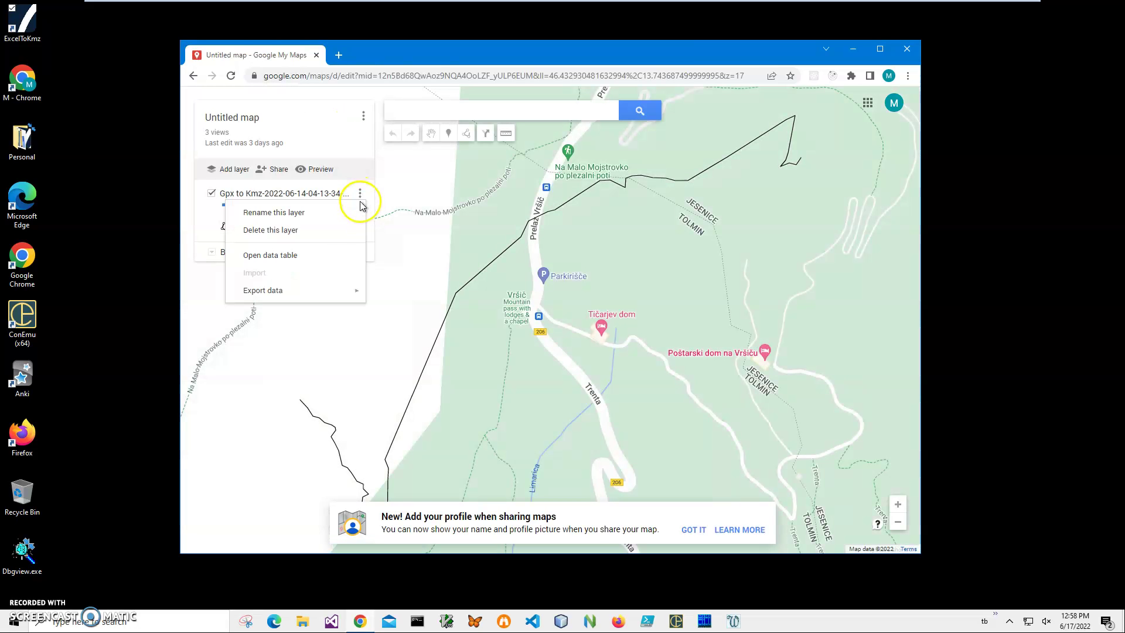
click(293, 239)
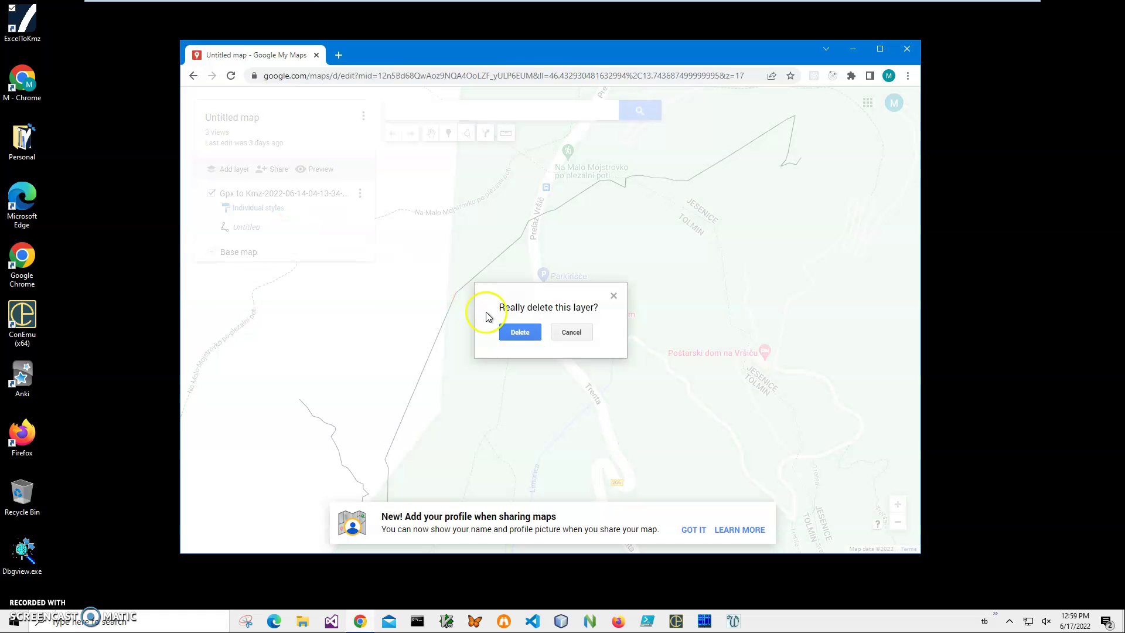
click(516, 329)
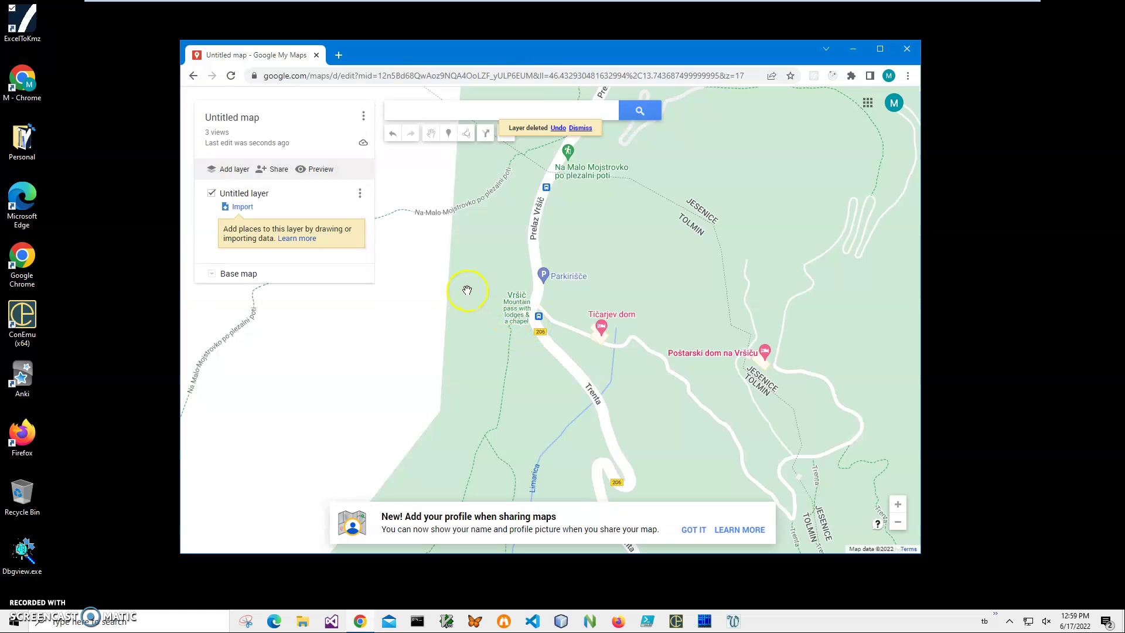
Import Excel to Kmz.kmz from the computer into the empty layer
click(240, 207)
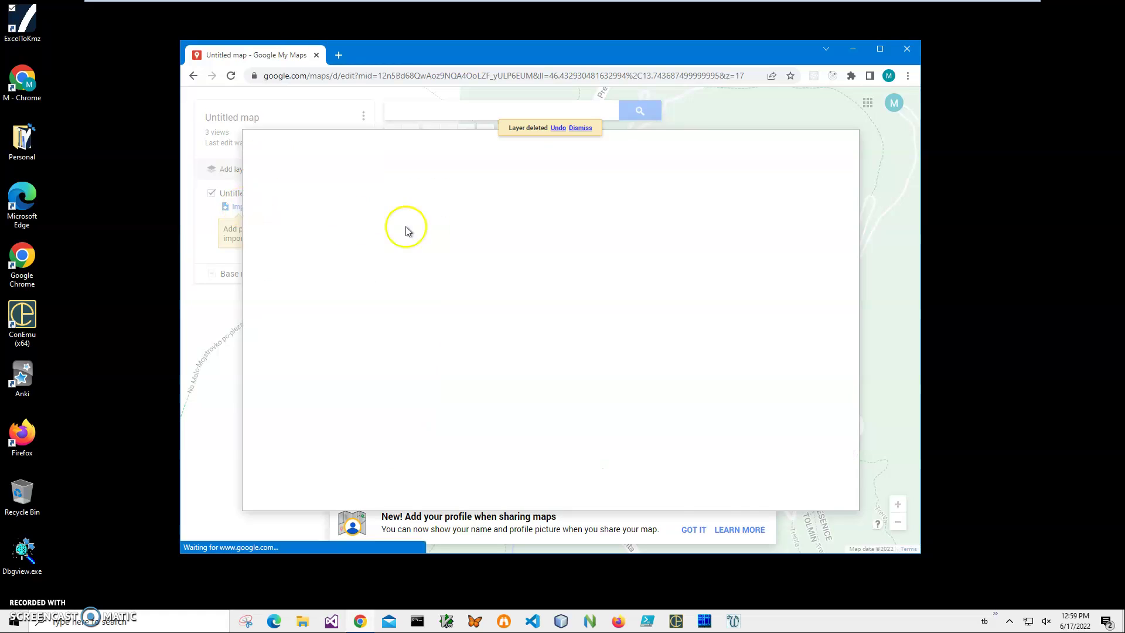
click(571, 356)
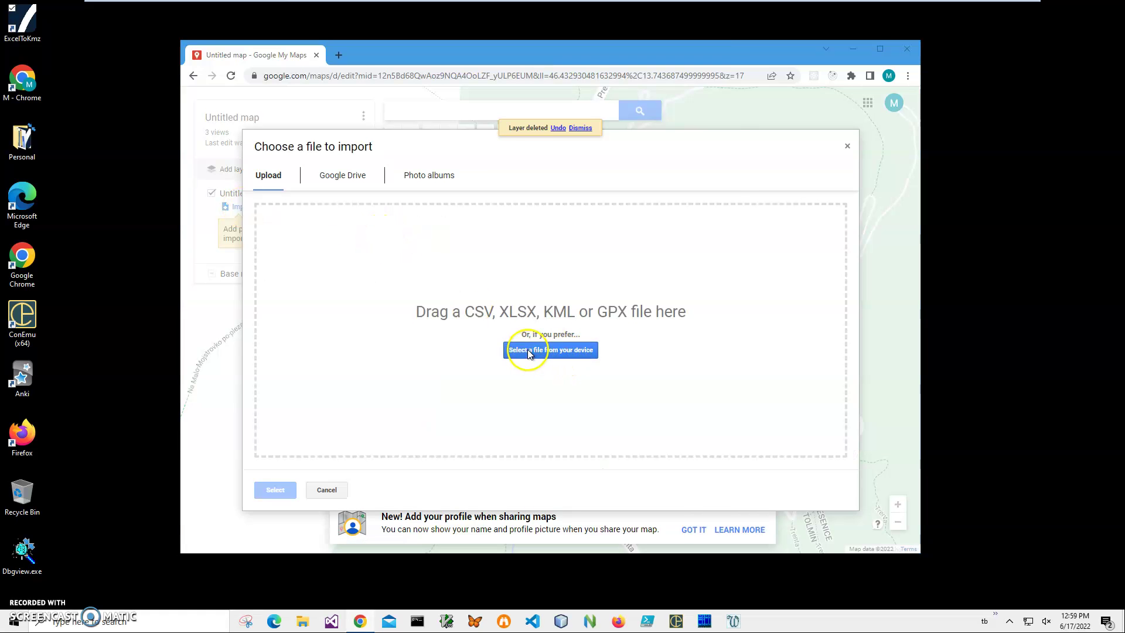
double_click(329, 130)
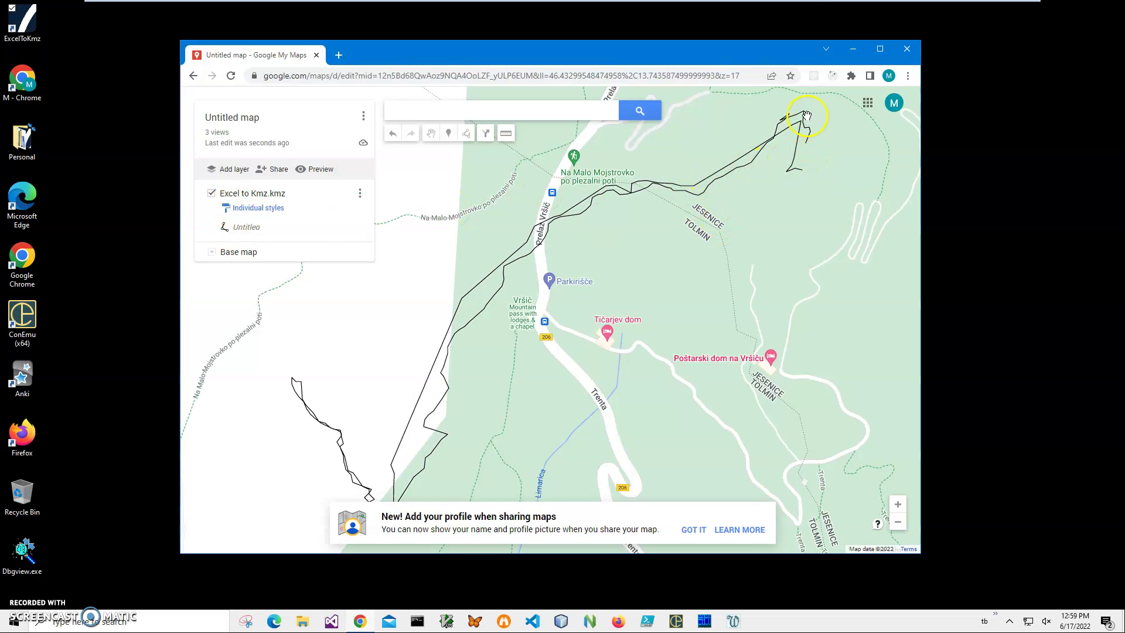
Maximize the Chrome window showing the imported My Maps track
click(879, 48)
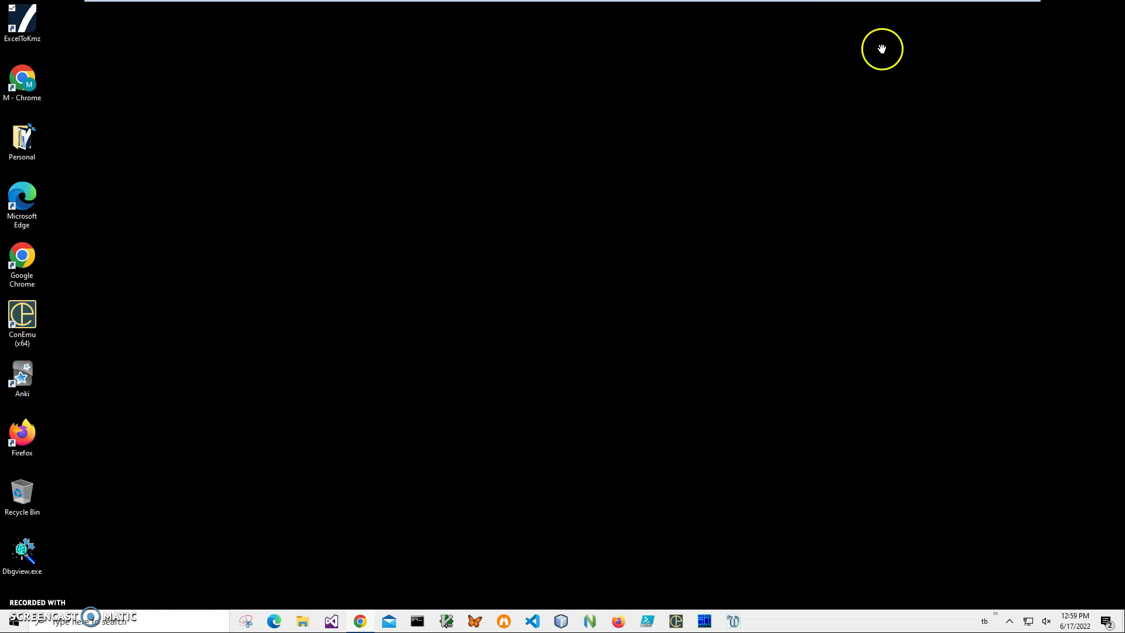